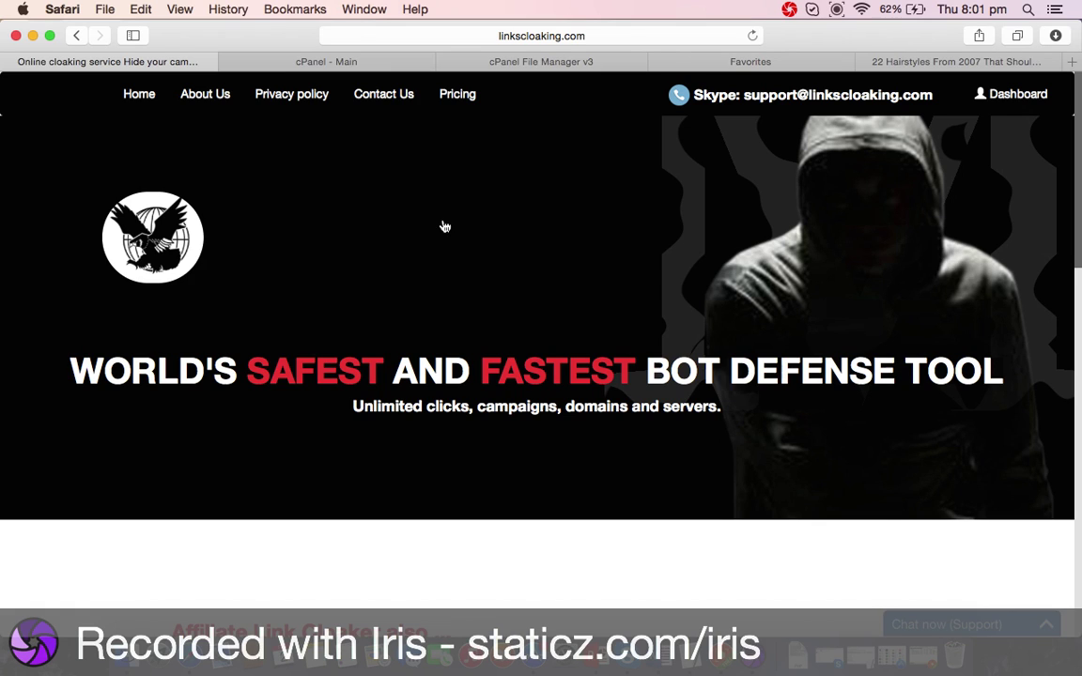
Step: Open the Linkscloaker dashboard, which shows zero domains, one total link and zero hits
left_click(1033, 108)
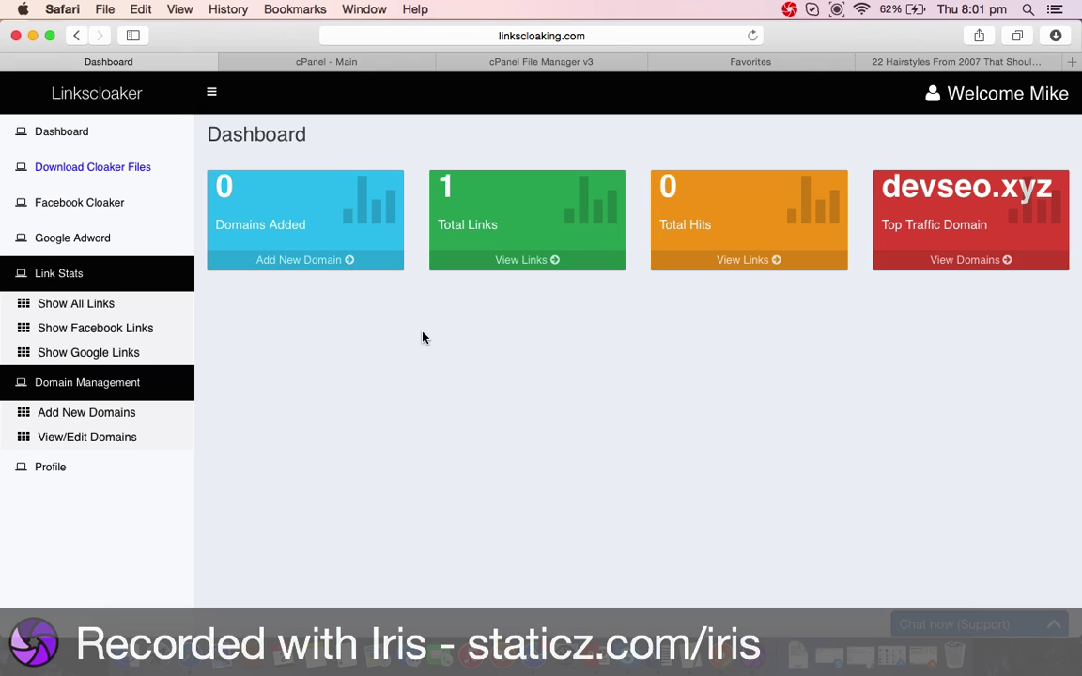
Step: Enter devseo.xyz as the domain name on the Add New Domains form
left_click(96, 416)
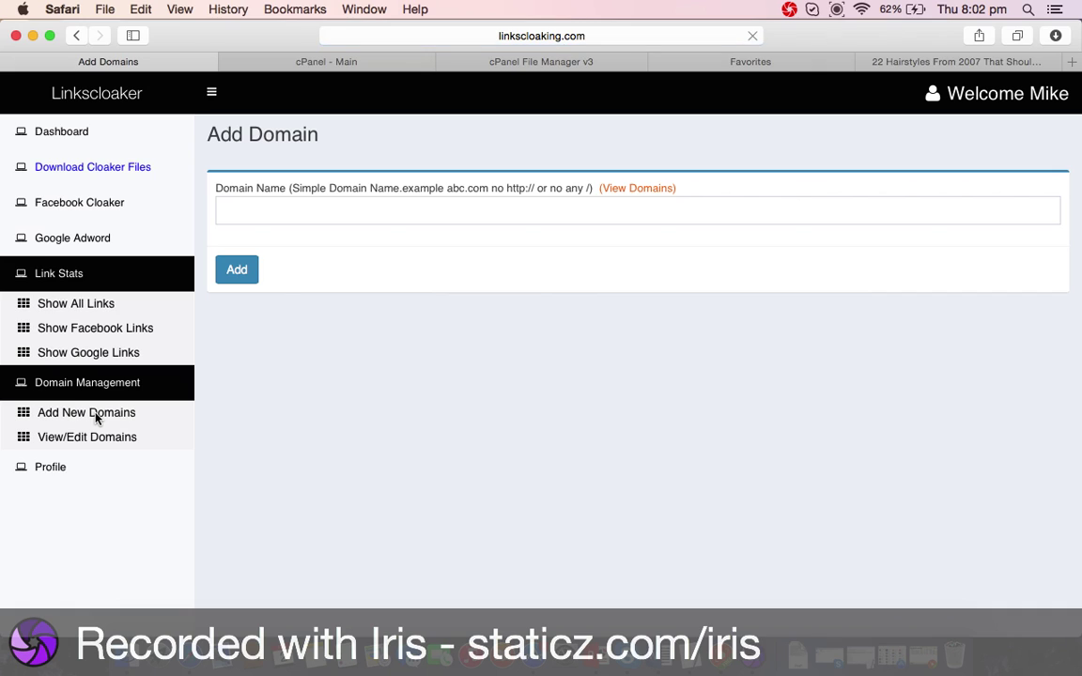
left_click(341, 216)
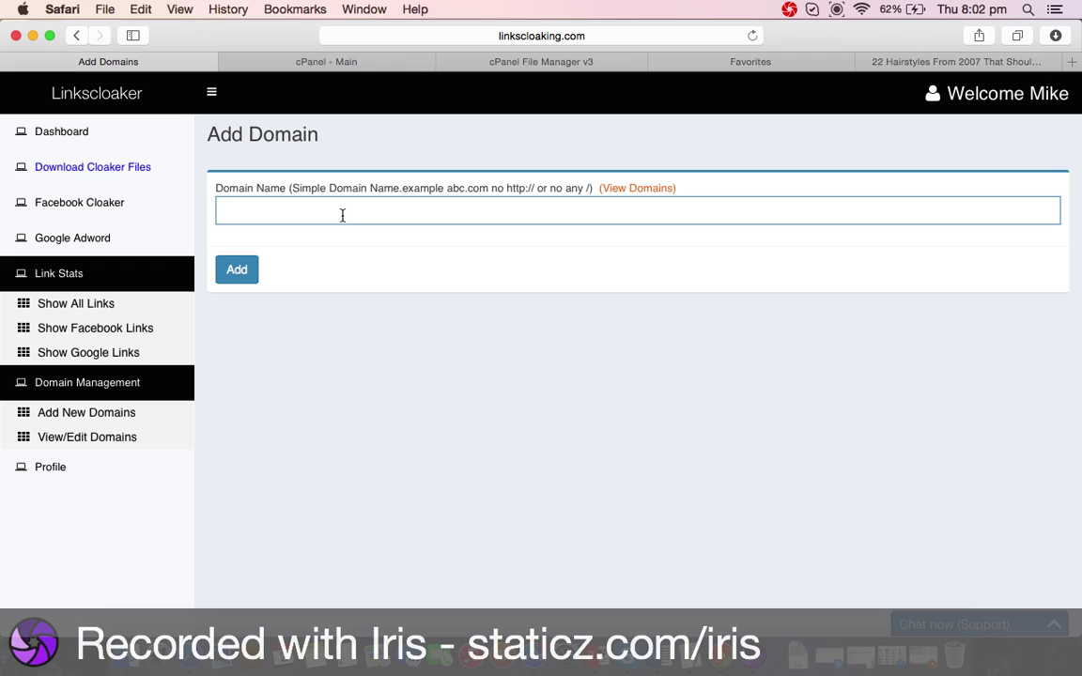
type("de")
type("v")
key("BackSpace")
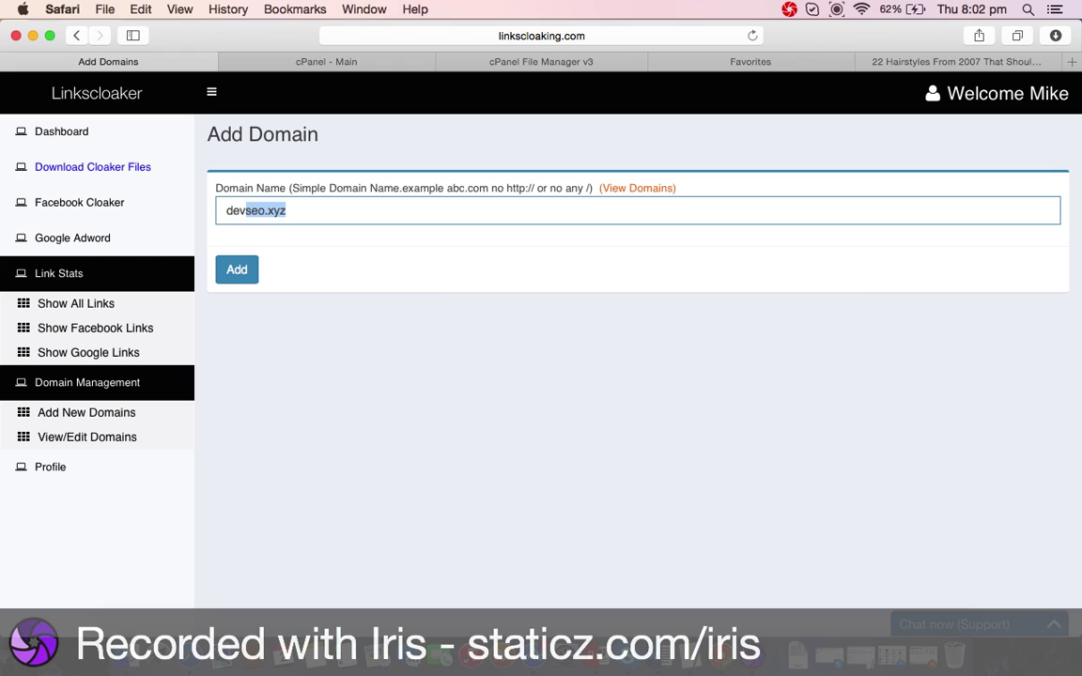
key("Right")
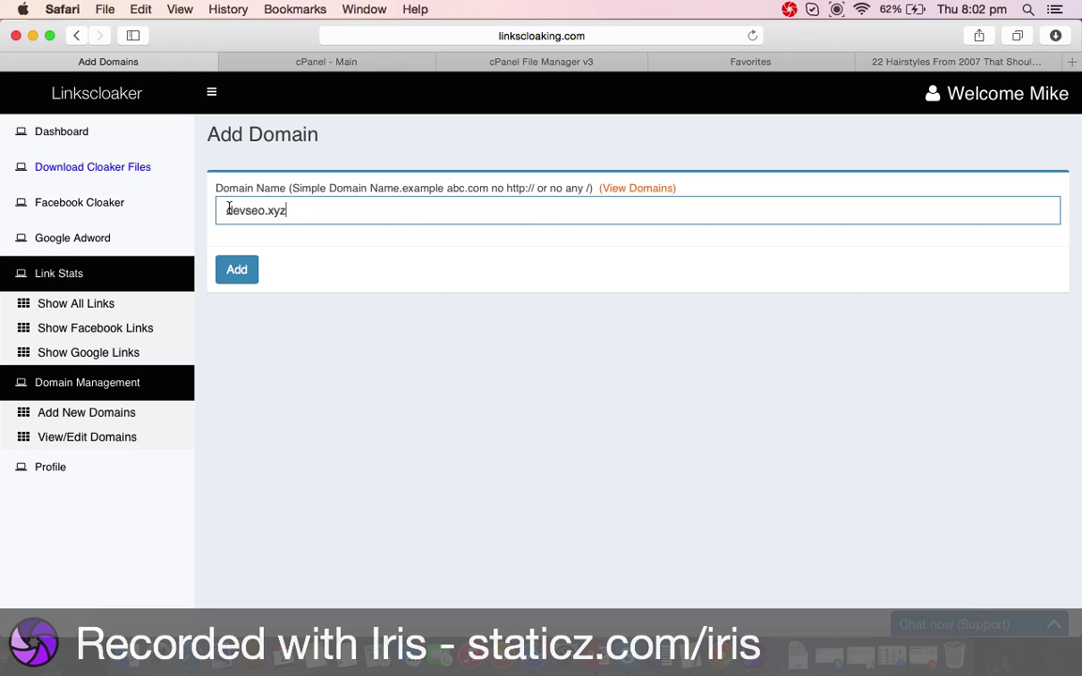
Step: Submit devseo.xyz and get the 'Domain Added Successfully' confirmation
left_click(238, 271)
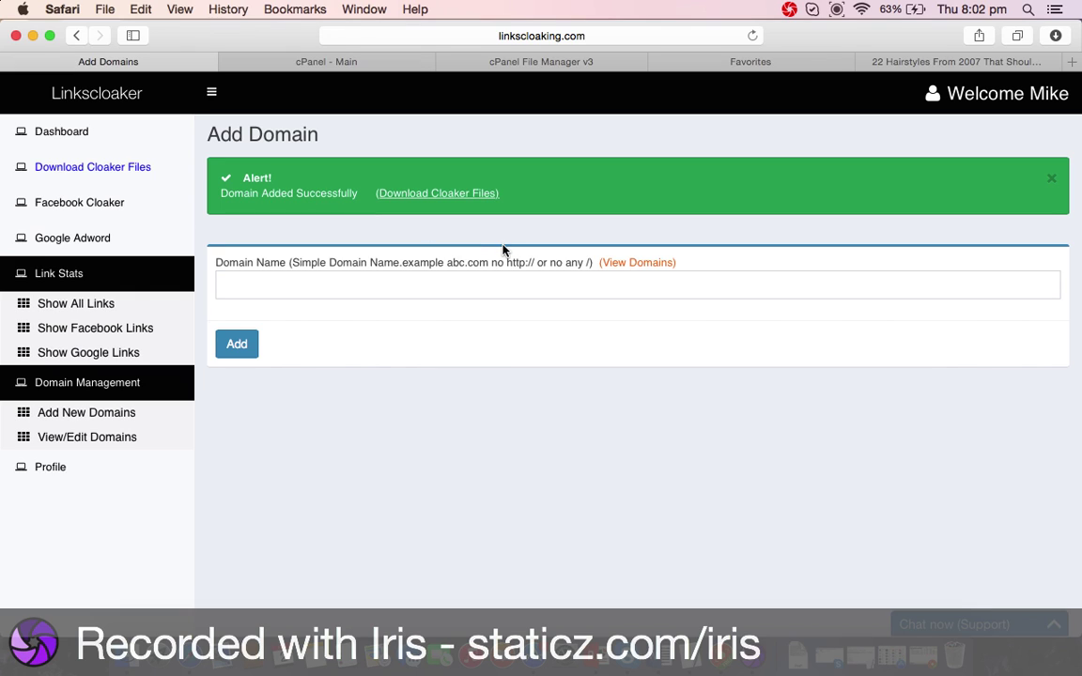
mouse_move(326, 62)
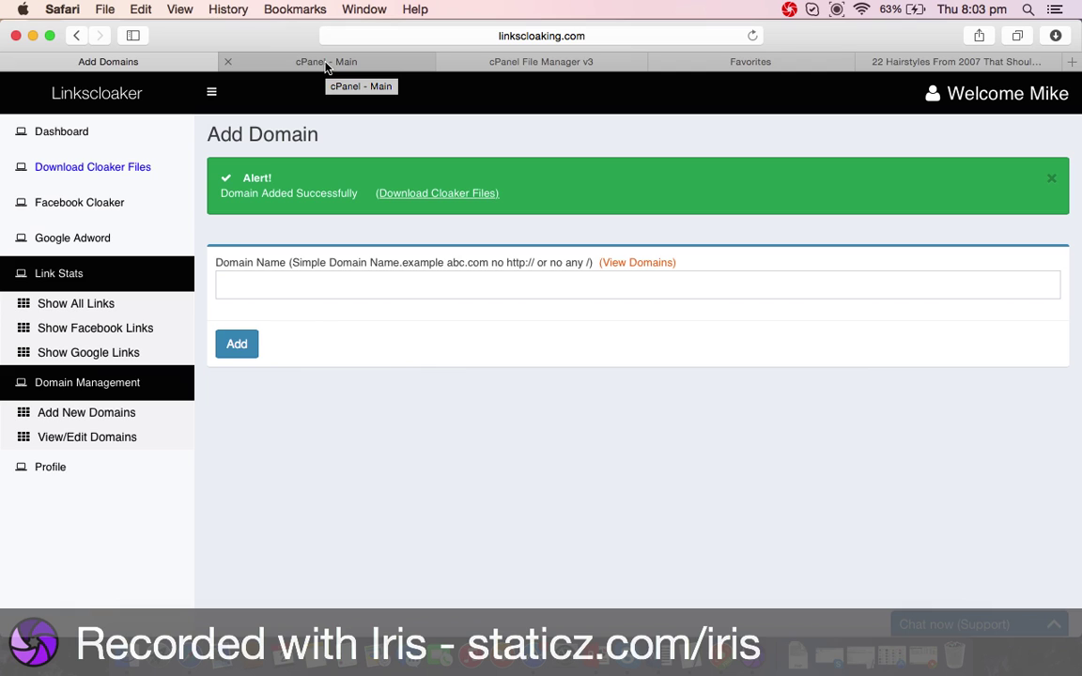
Step: Open public_html in the cPanel File Manager, revealing redirector.zip (3.09 KB)
left_click(326, 62)
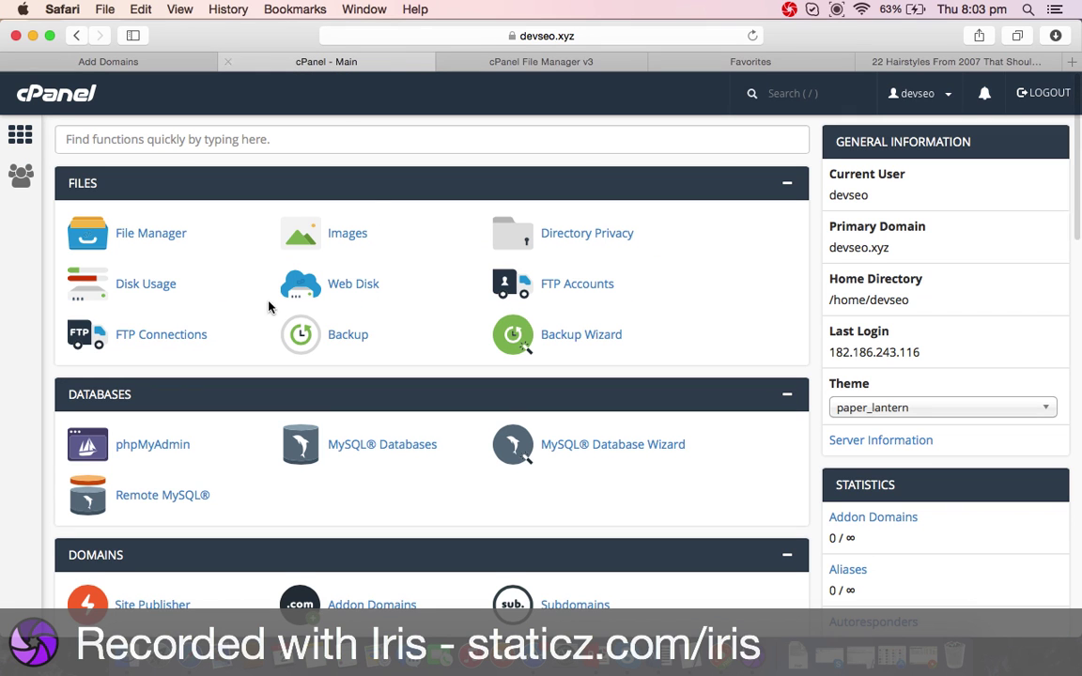
left_click(126, 243)
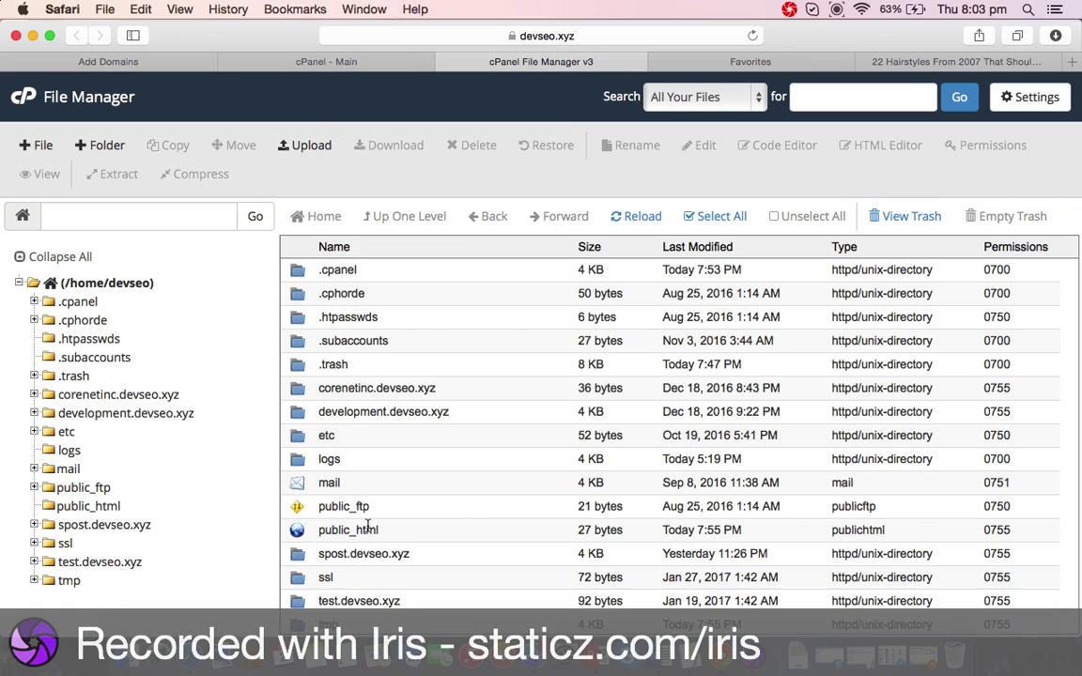
double_click(353, 531)
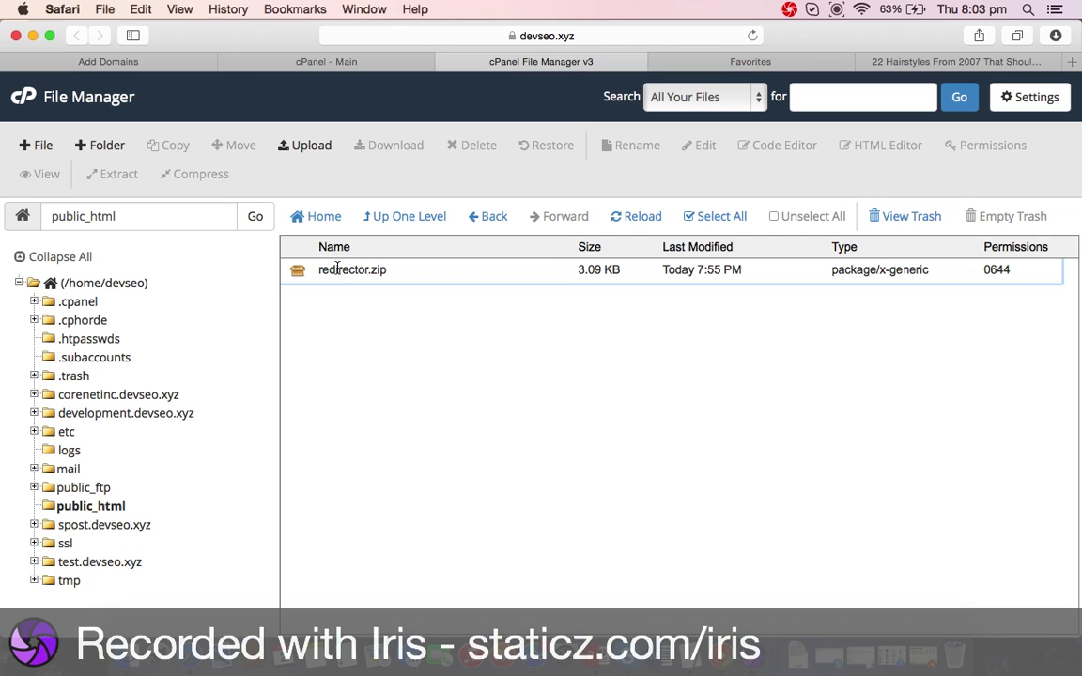
Step: Extract redirector.zip in public_html, adding .htaccess and index.php beside it
left_click(327, 270)
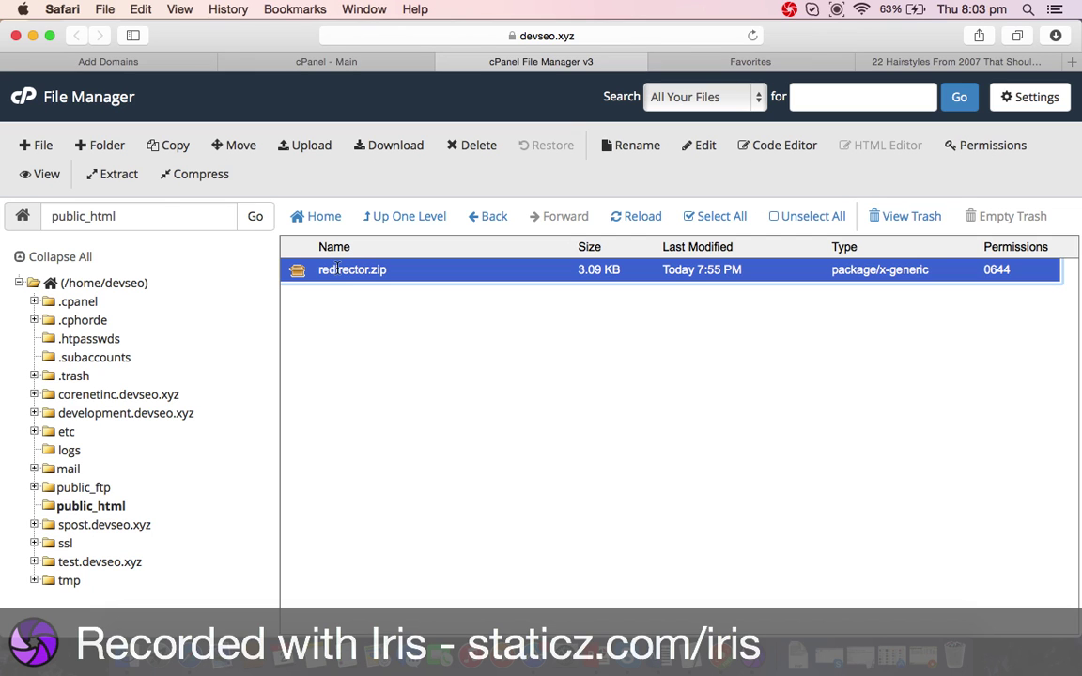
left_click(119, 177)
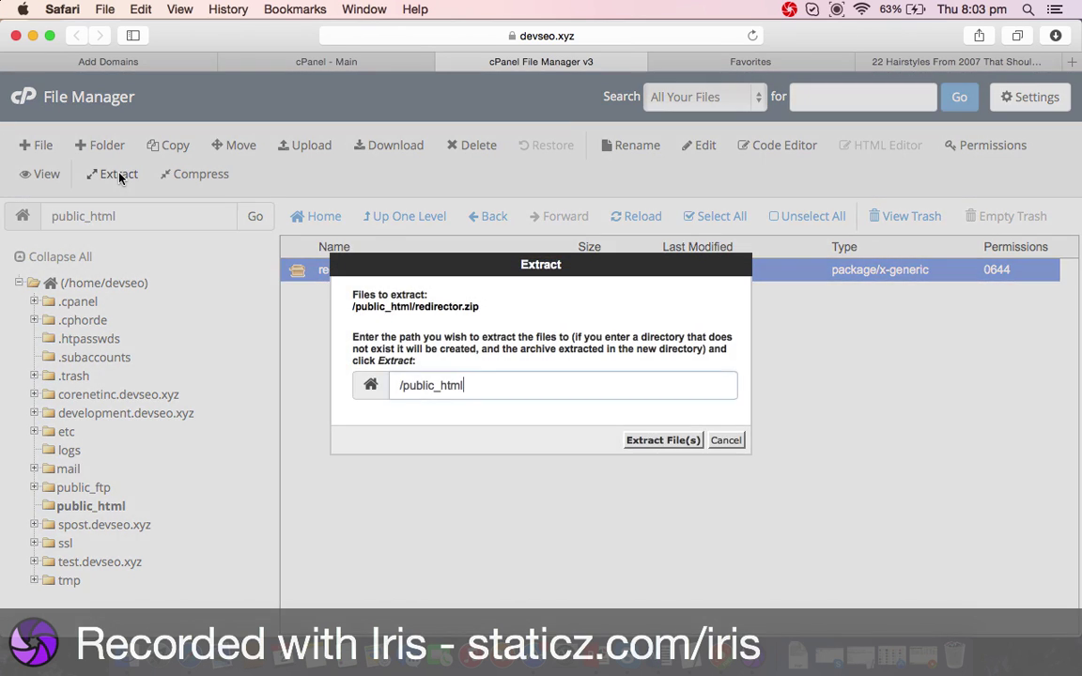
left_click(661, 440)
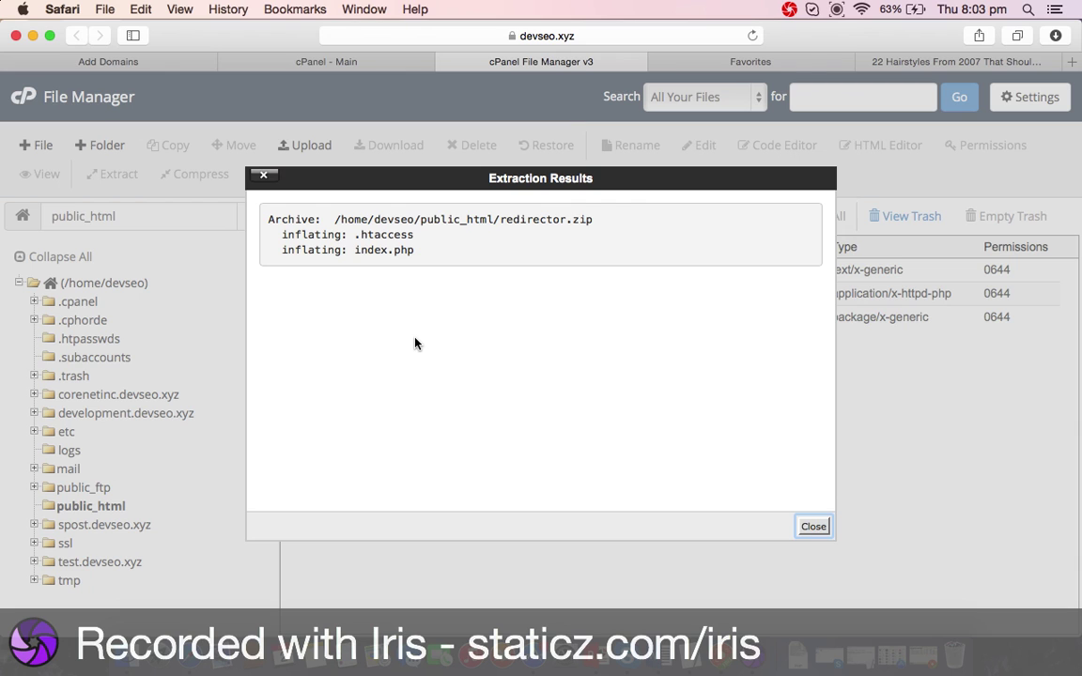
left_click(812, 527)
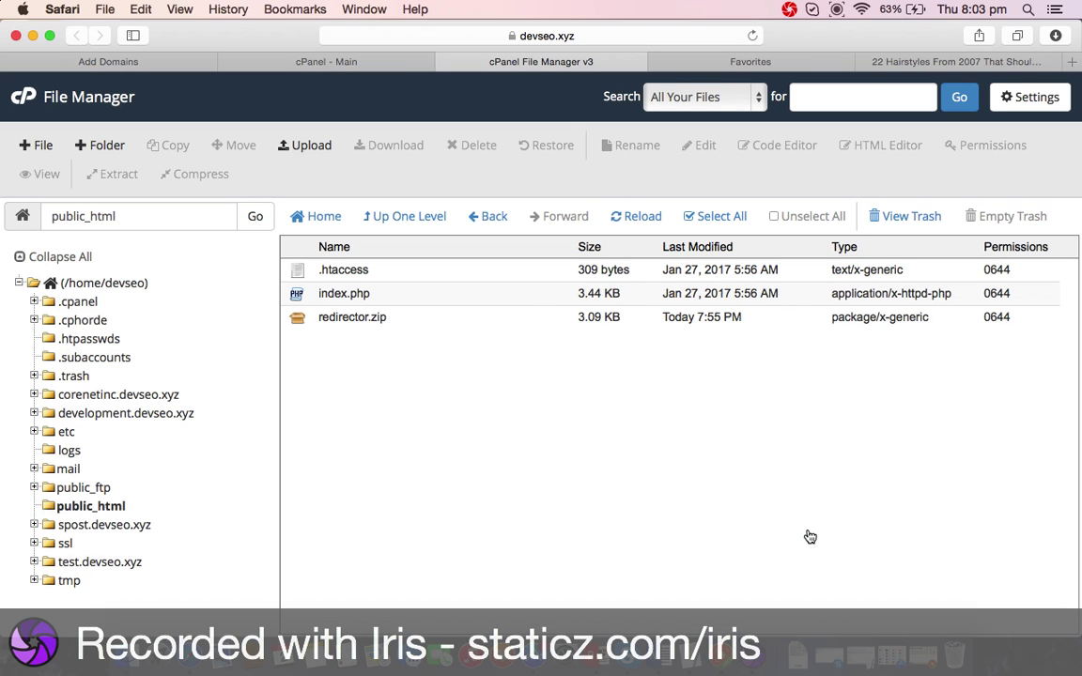
Step: Show the View/Edit Domains list with devseo.xyz, added 2017-02-02
left_click(149, 62)
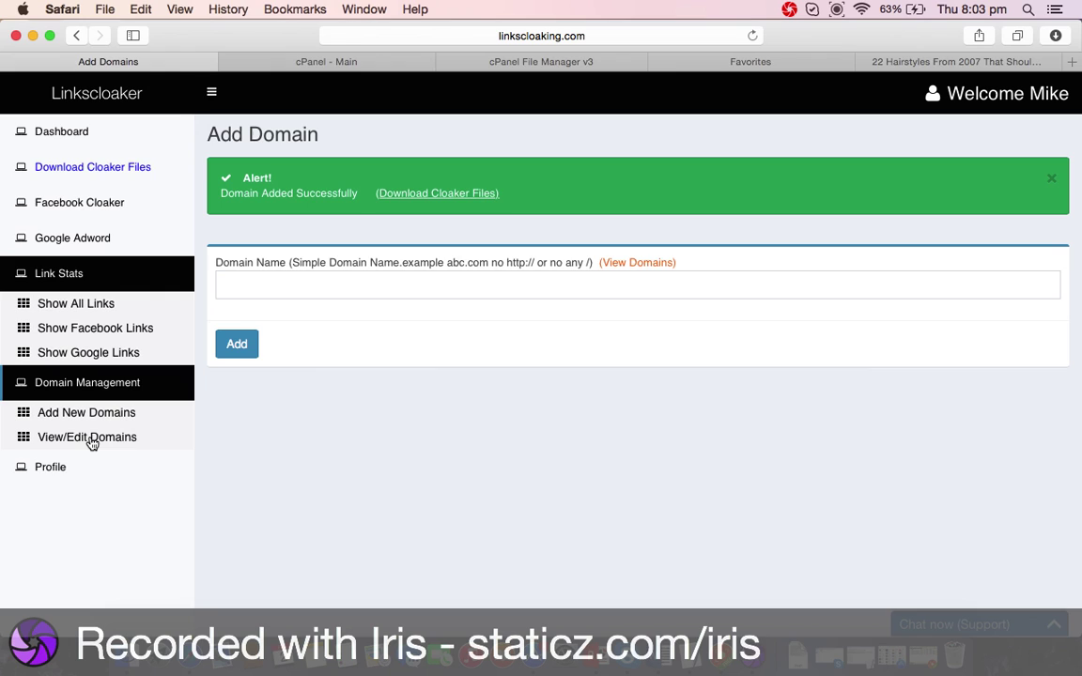
left_click(91, 440)
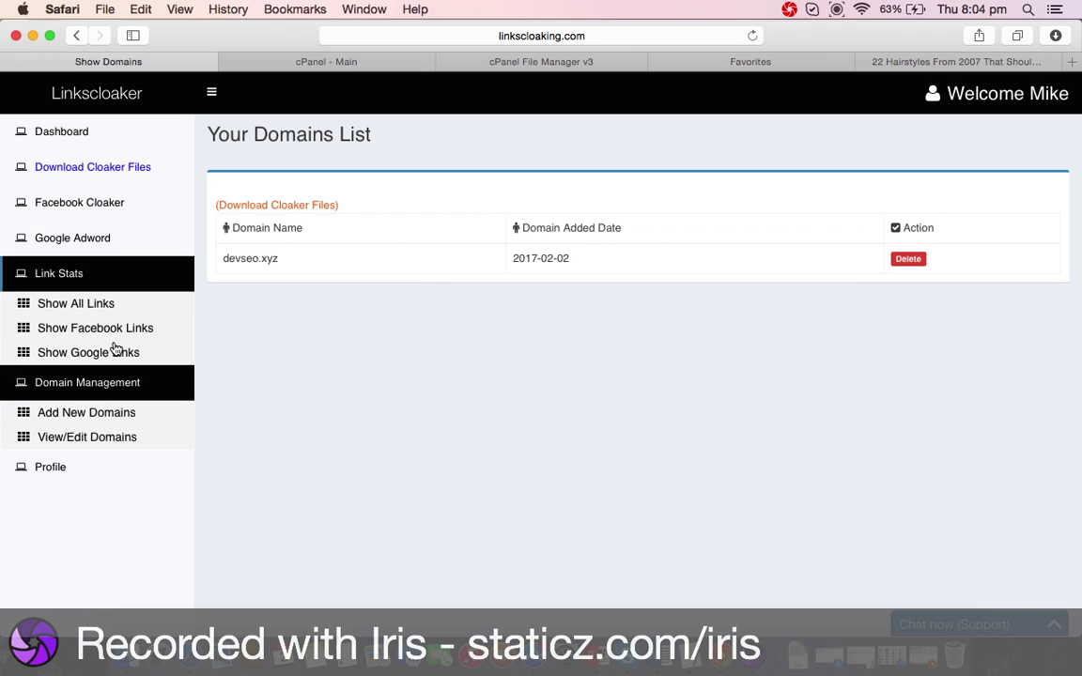
Step: Start a Facebook cloaked link with devseo.xyz chosen as its domain
left_click(80, 211)
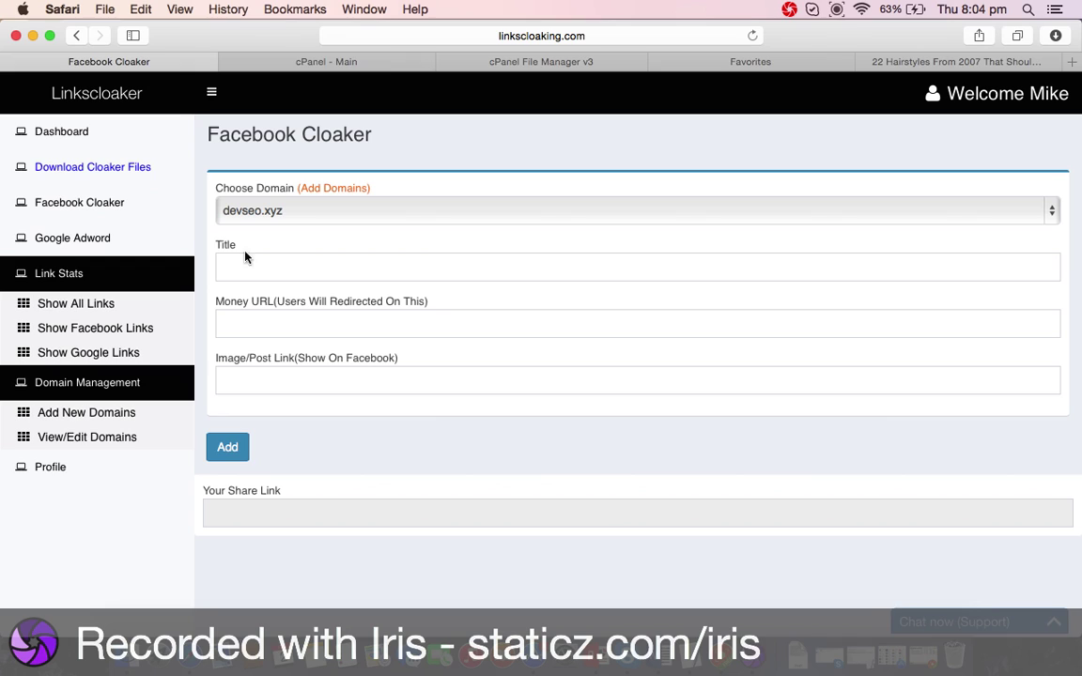
left_click(273, 271)
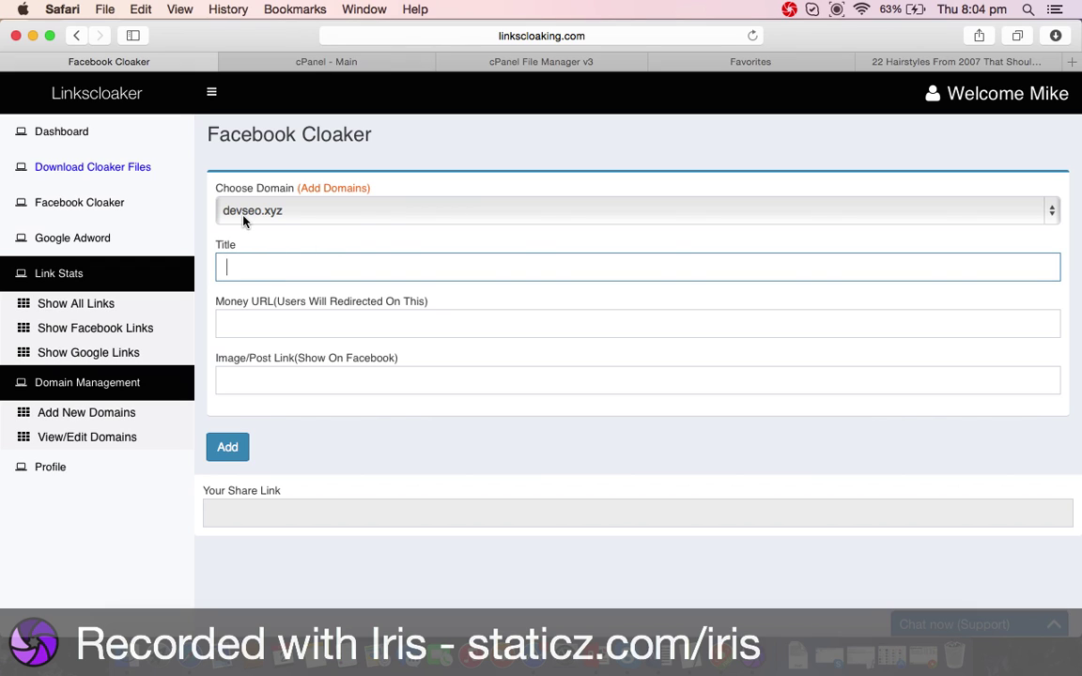
left_click(1052, 216)
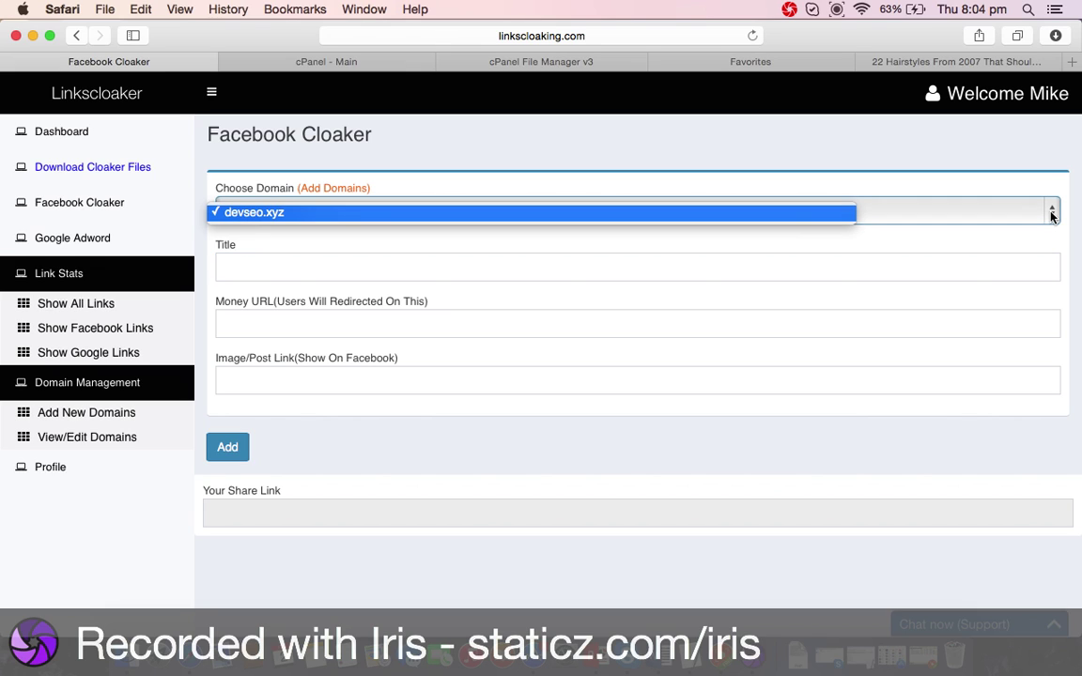
left_click(277, 216)
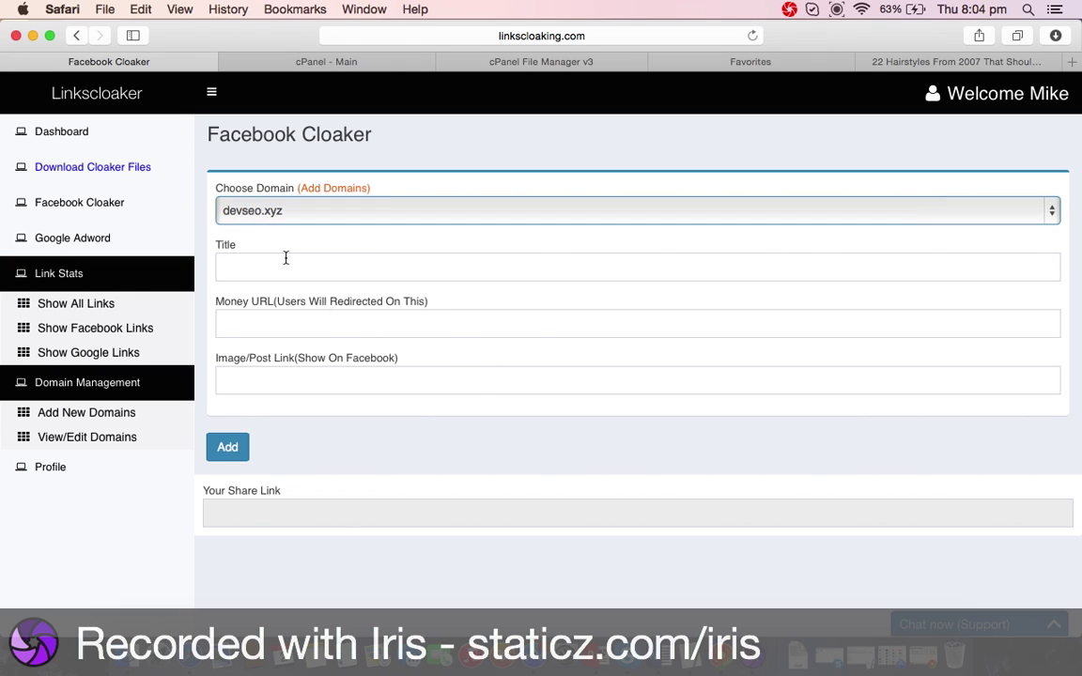
left_click(258, 267)
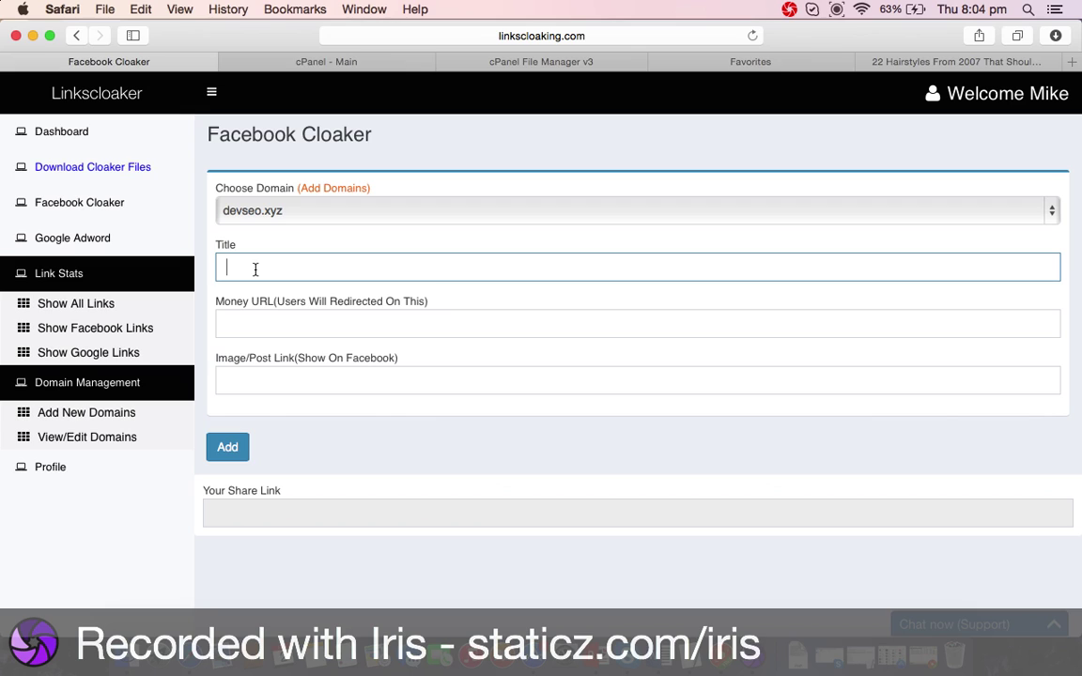
type("Get a ")
type("visa")
type(" foe")
key("BackSpace")
type("r seo")
left_click(389, 331)
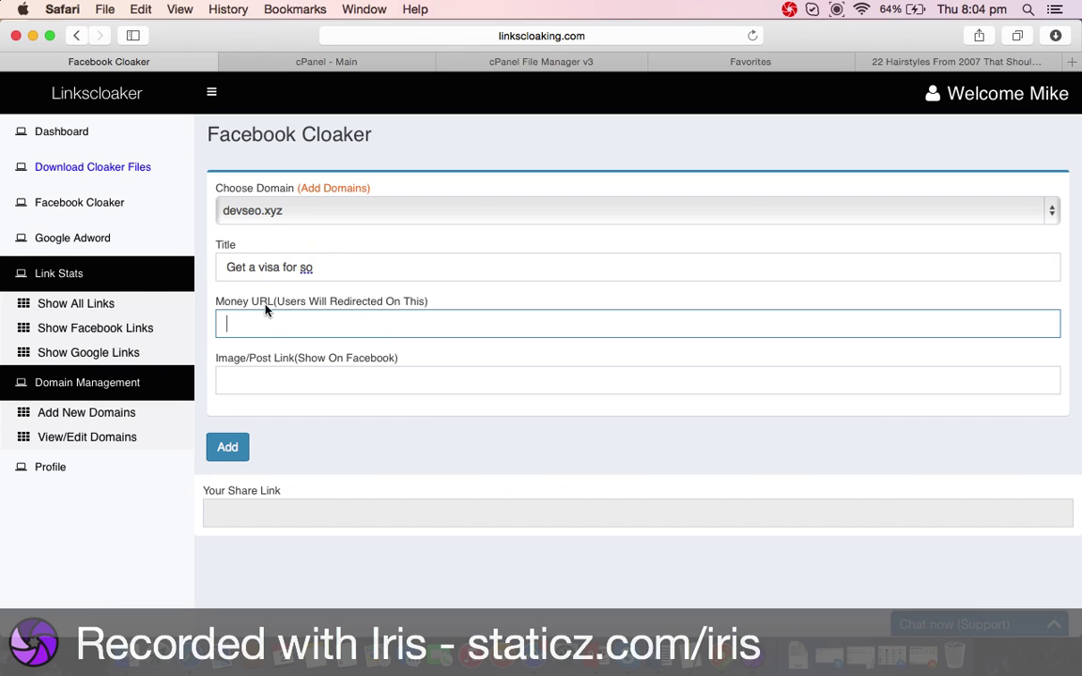
type("h")
type("ttp://")
type("www.seo.com")
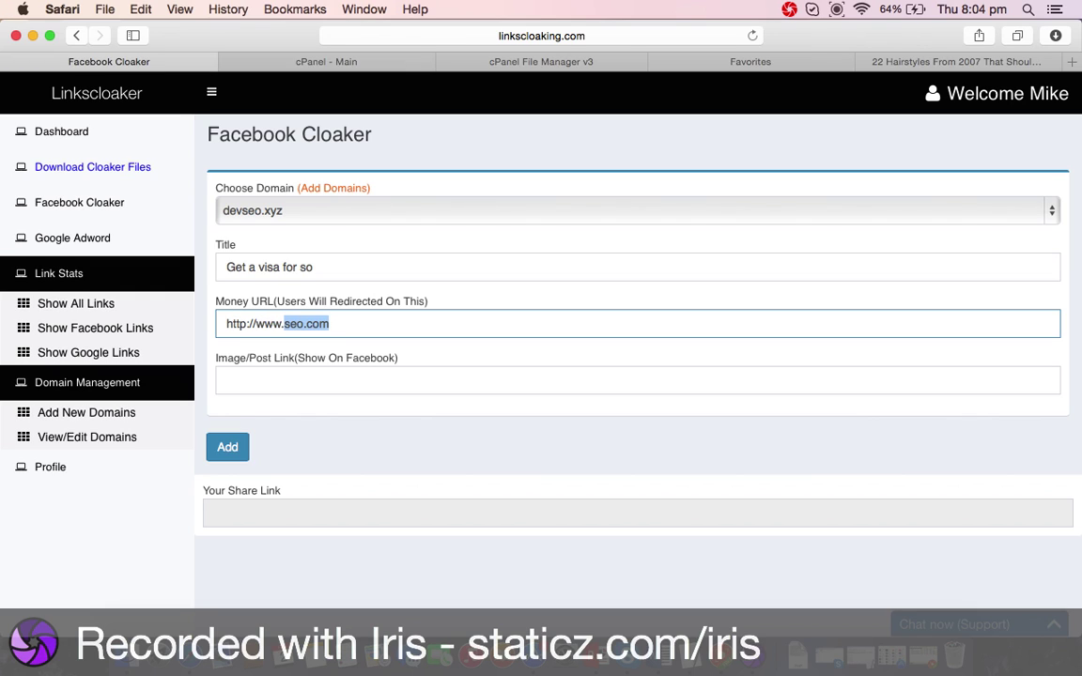
key("BackSpace")
type("eo.")
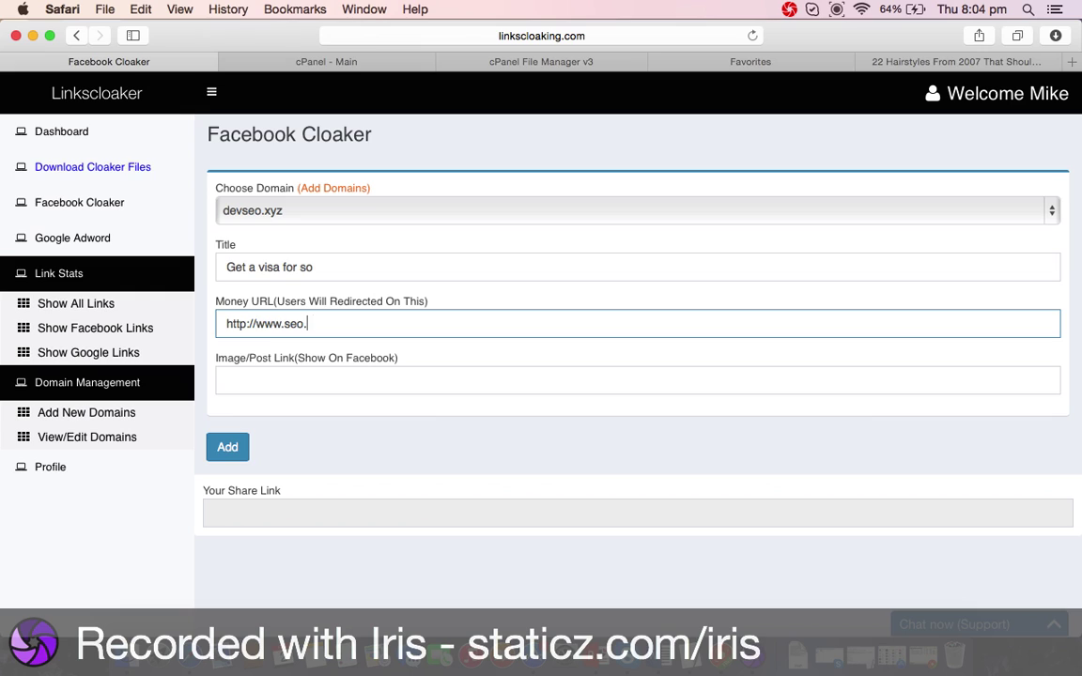
type("com")
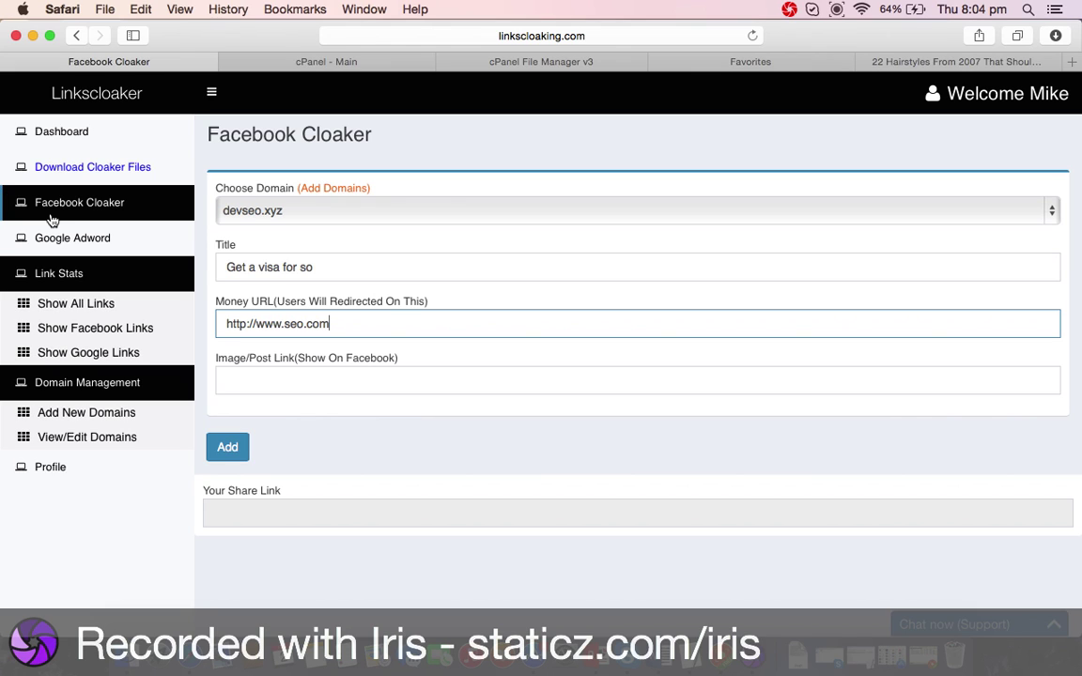
left_click(334, 383)
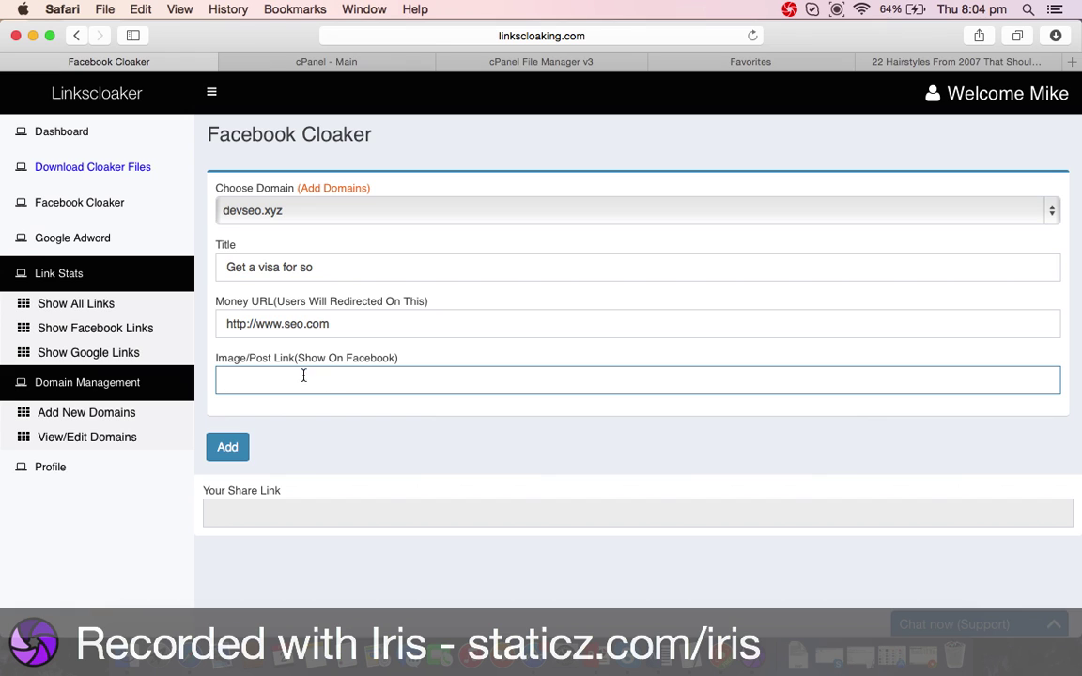
left_click(820, 60)
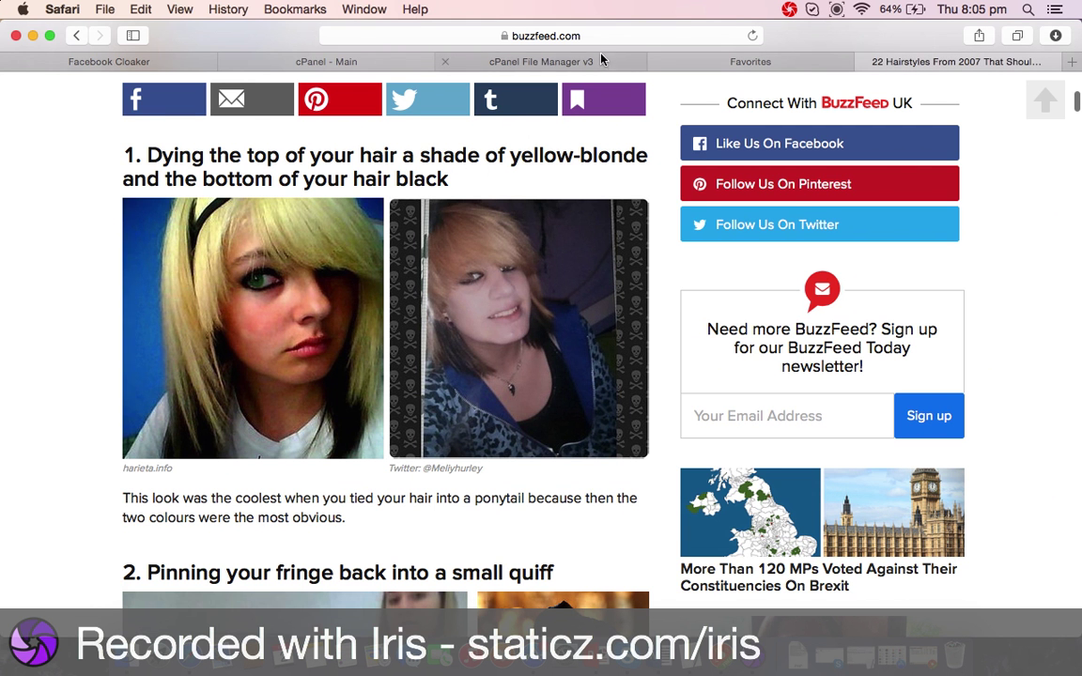
right_click(419, 282)
left_click(479, 386)
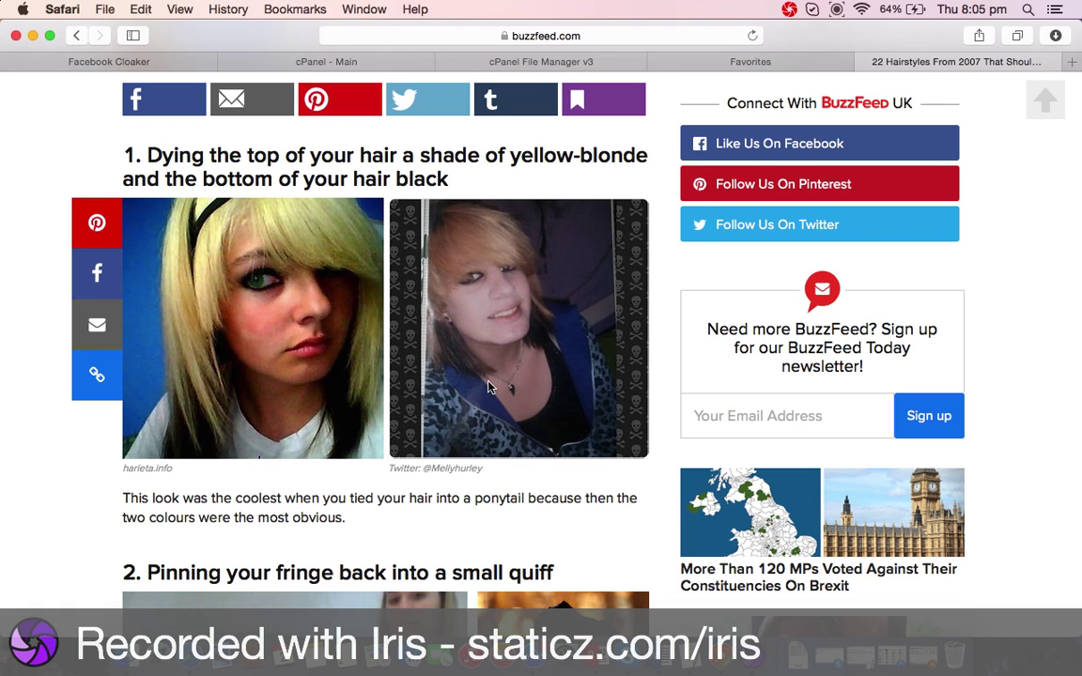
left_click(116, 64)
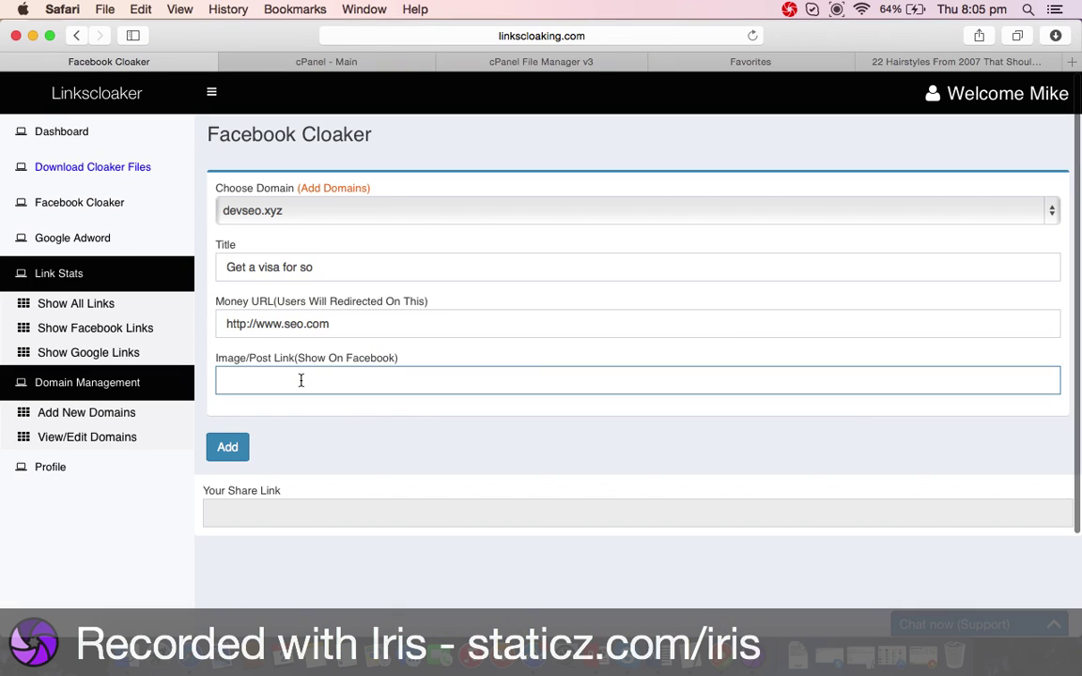
key("super+v")
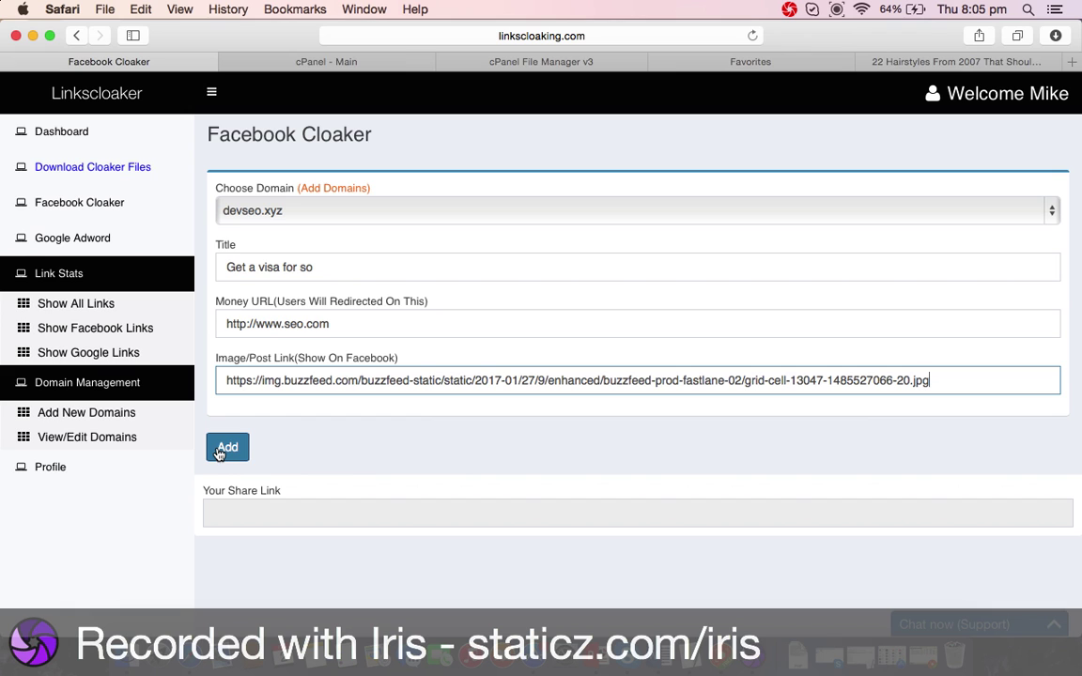
left_click(218, 452)
Step: Select the new share link URL, then list all links showing both devseo.xyz links
scroll(440, 435, "down", 5)
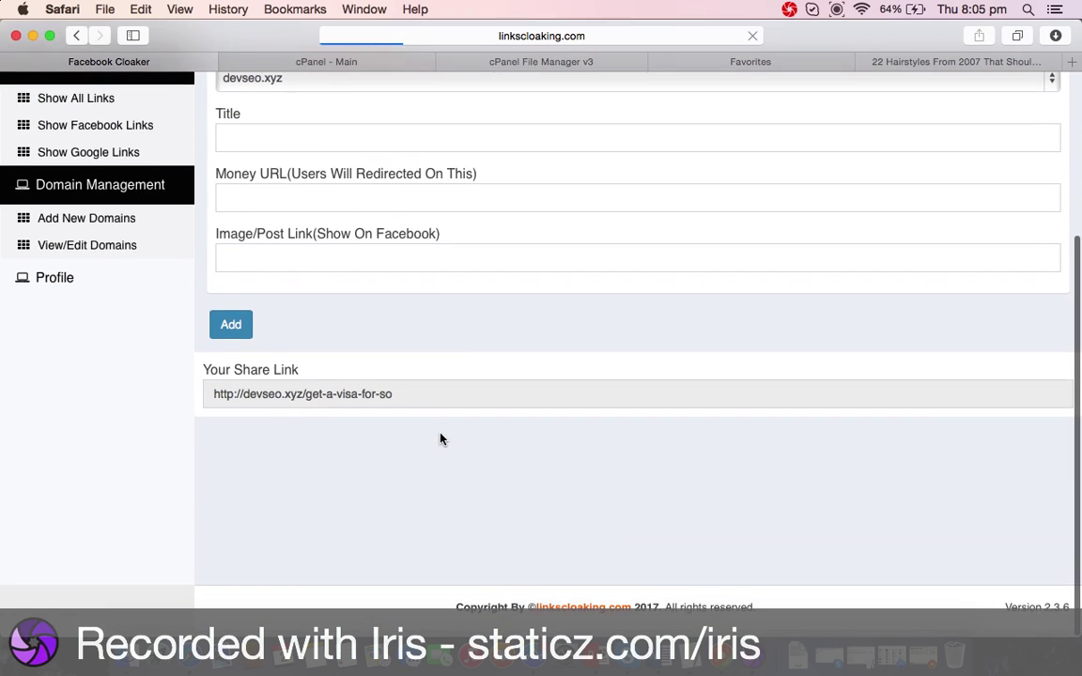
left_click(305, 376)
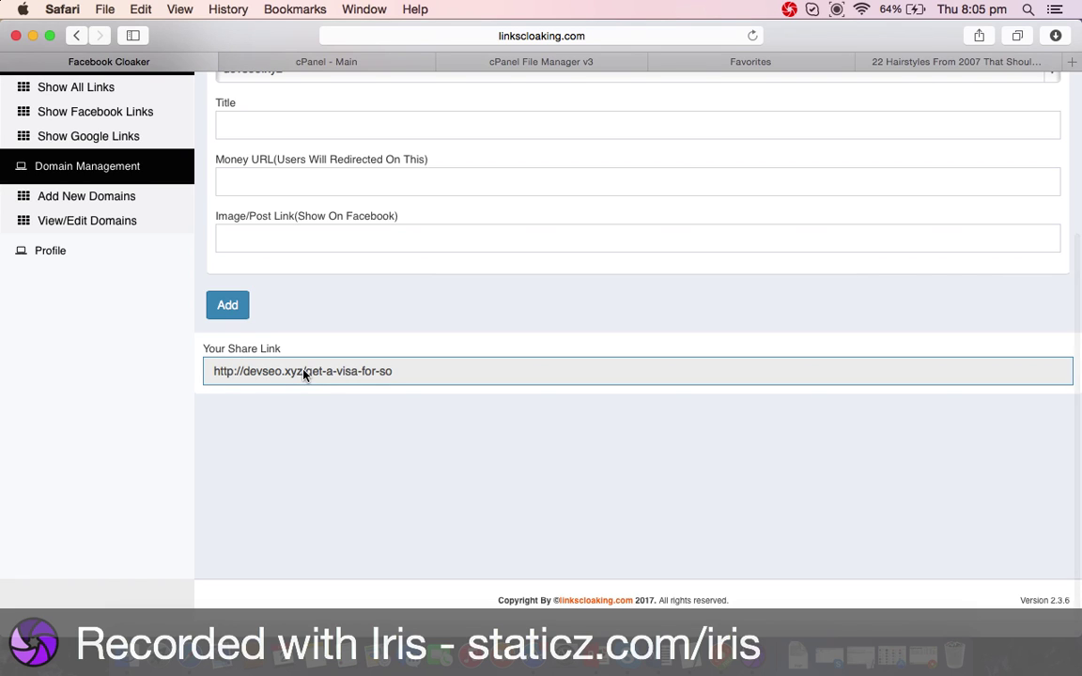
scroll(210, 375, "up", 1)
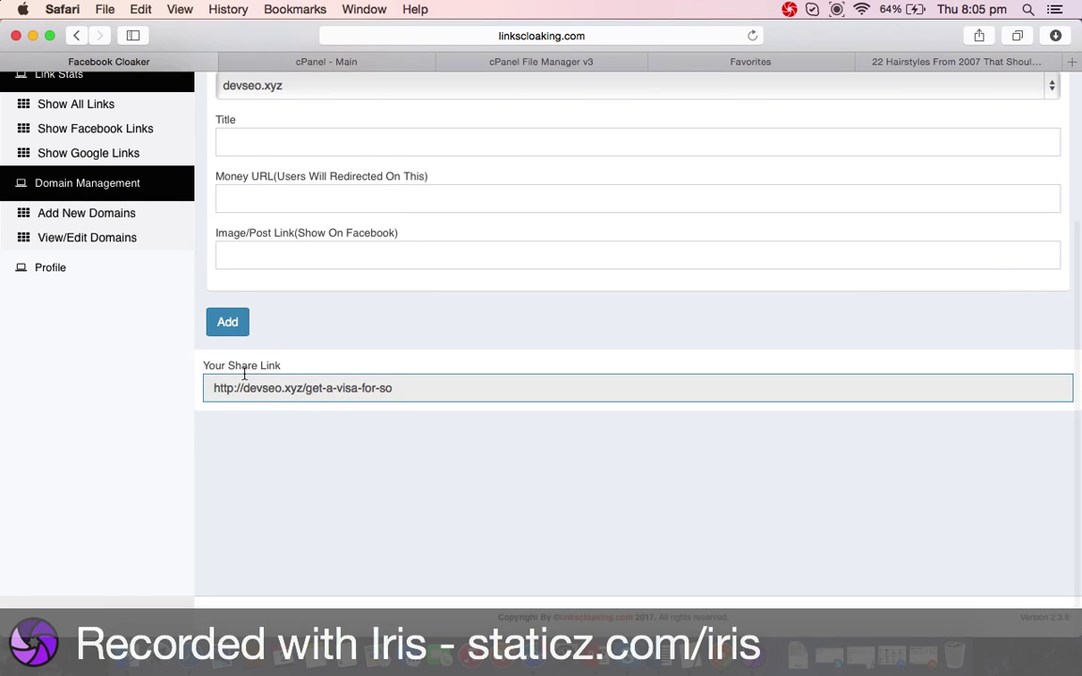
left_click_drag(210, 383, 402, 397)
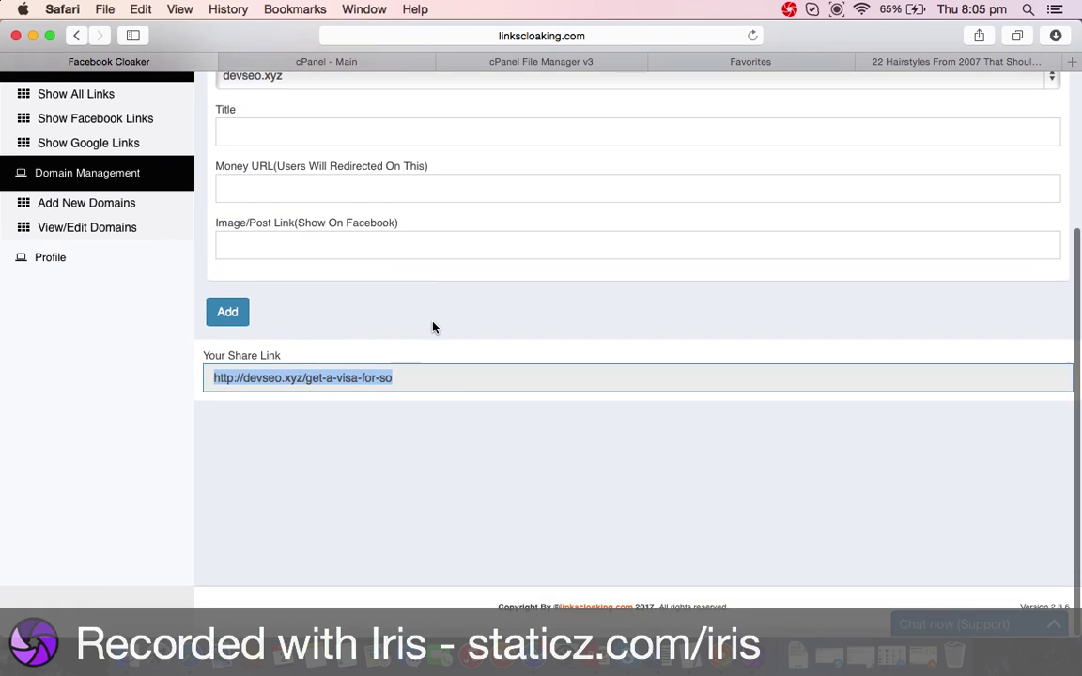
scroll(432, 326, "up", 5)
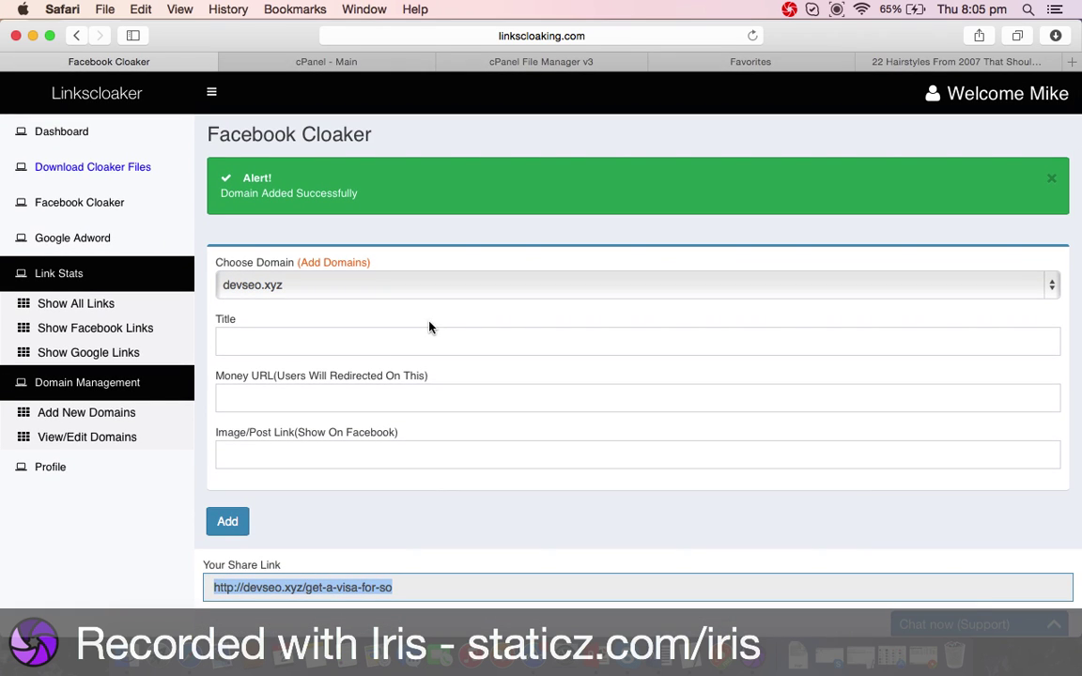
left_click(81, 304)
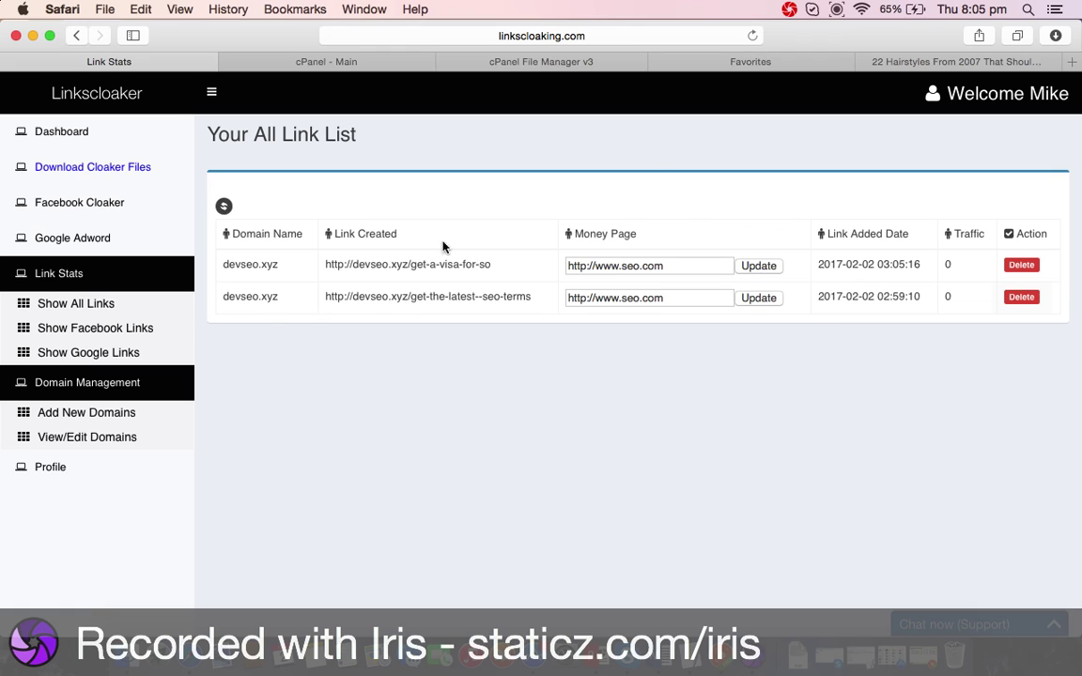
left_click(759, 268)
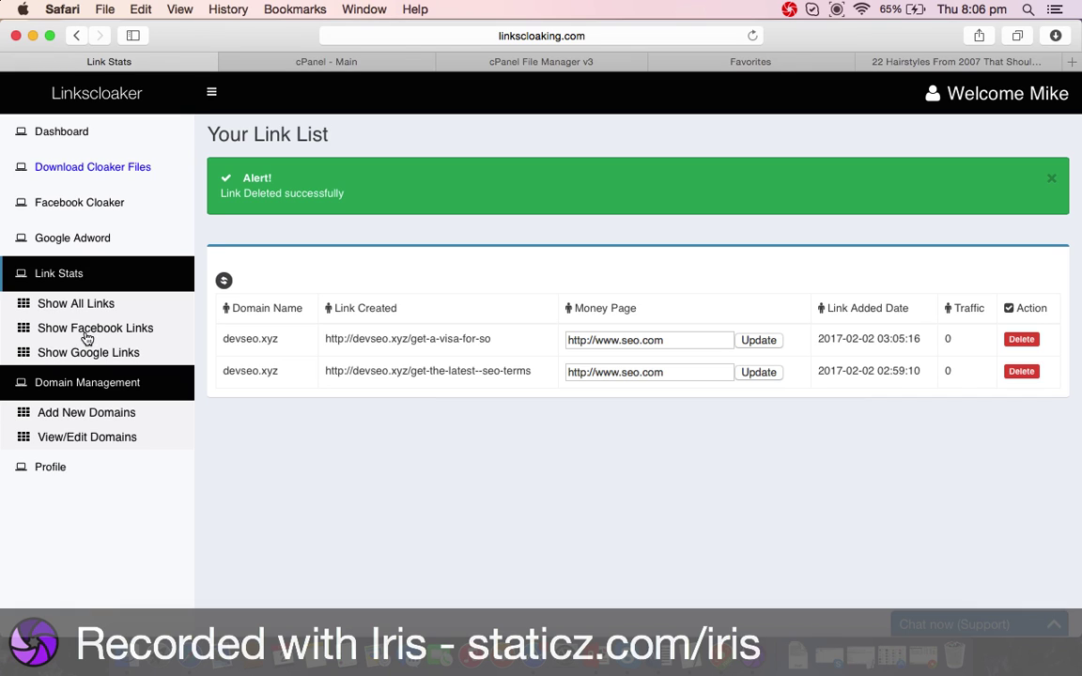
Step: Return to the dashboard to review its stats: 1 domain, 2 links, 0 hits, top domain devseo.xyz
left_click(53, 141)
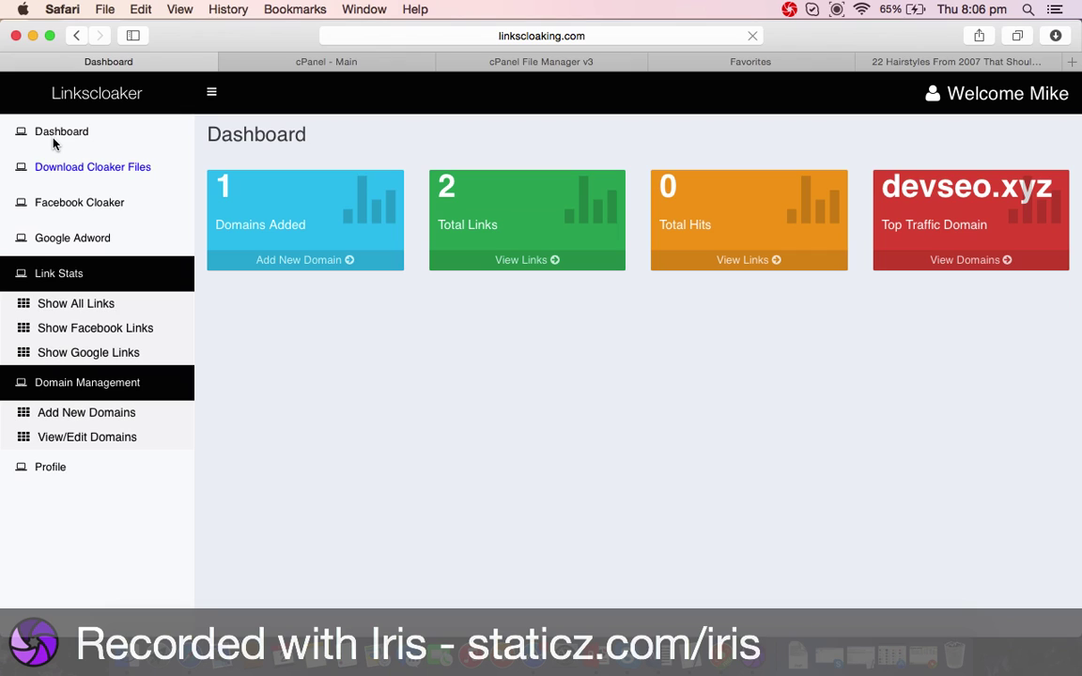